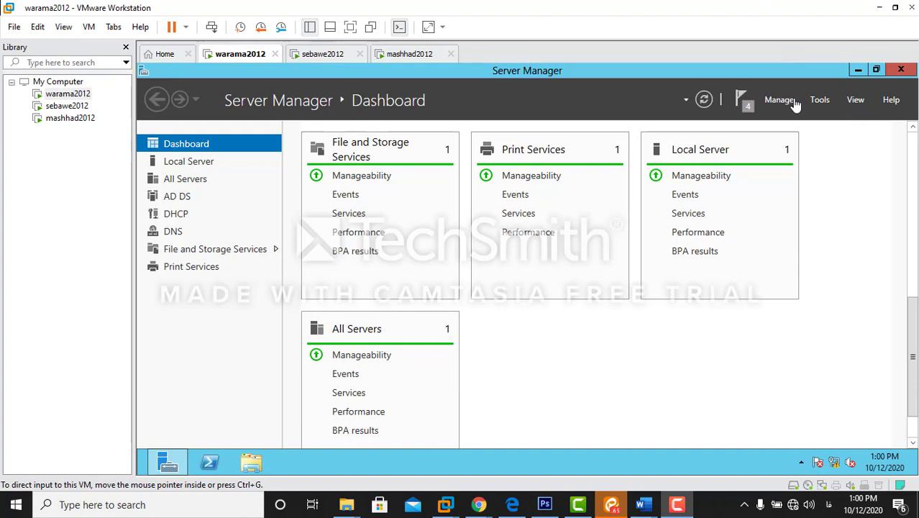
Step: Launch Group Policy Management and edit the Default Domain Policy under Forest > Domains > warama.com
click(820, 103)
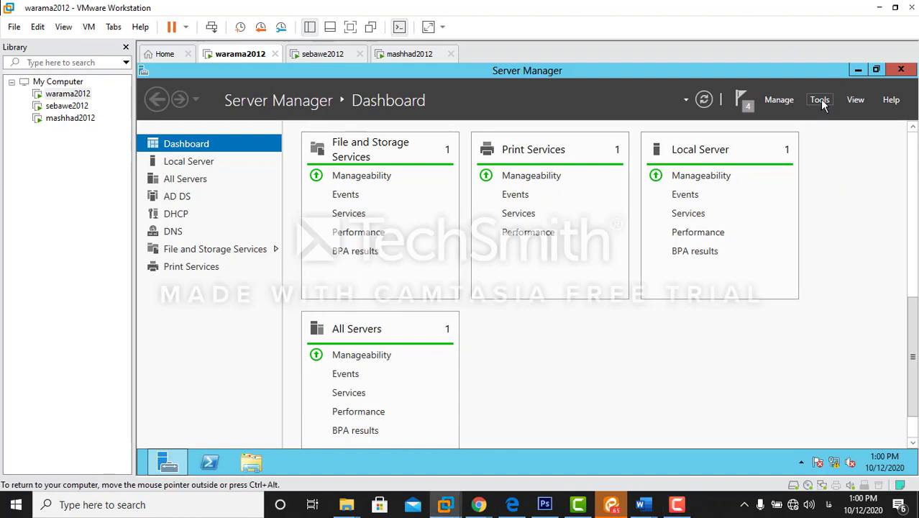
click(820, 102)
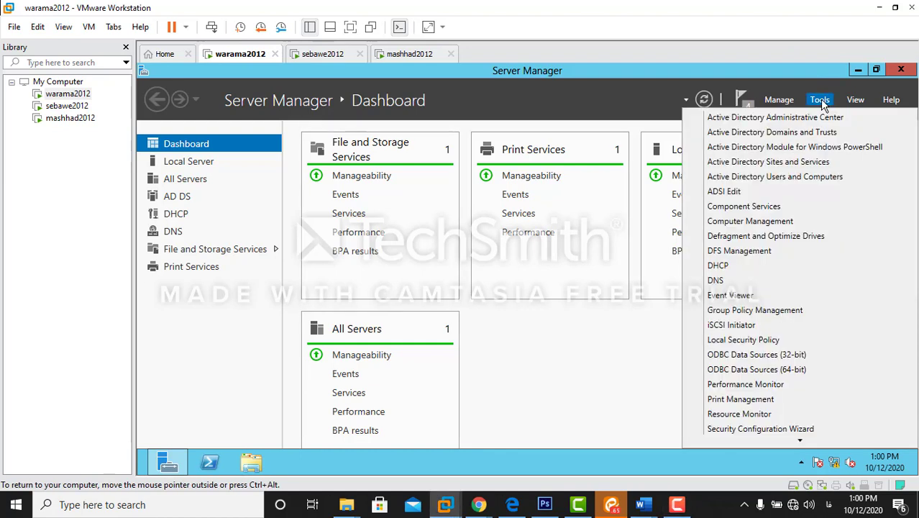
click(784, 317)
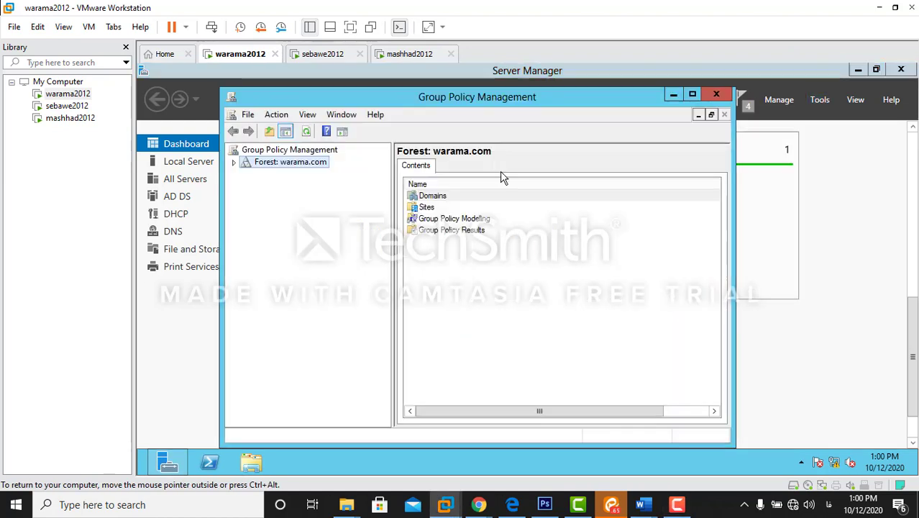
click(234, 163)
click(246, 174)
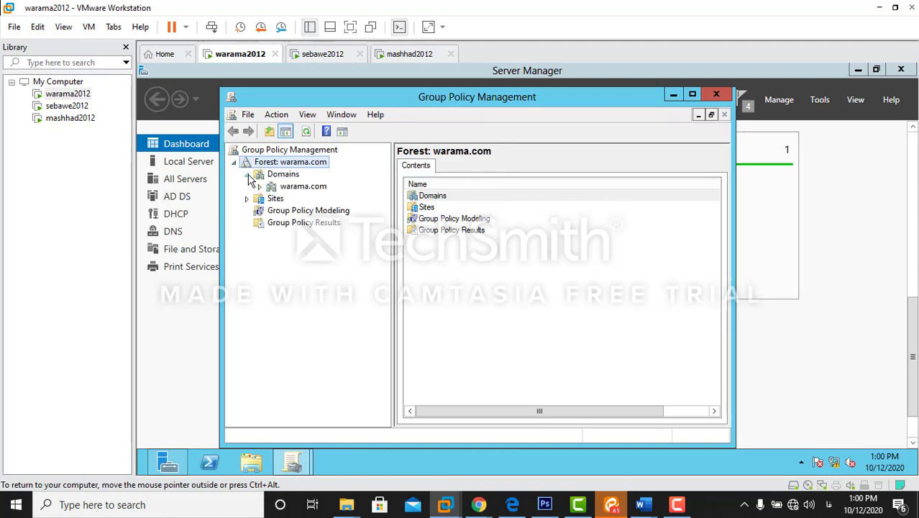
click(260, 187)
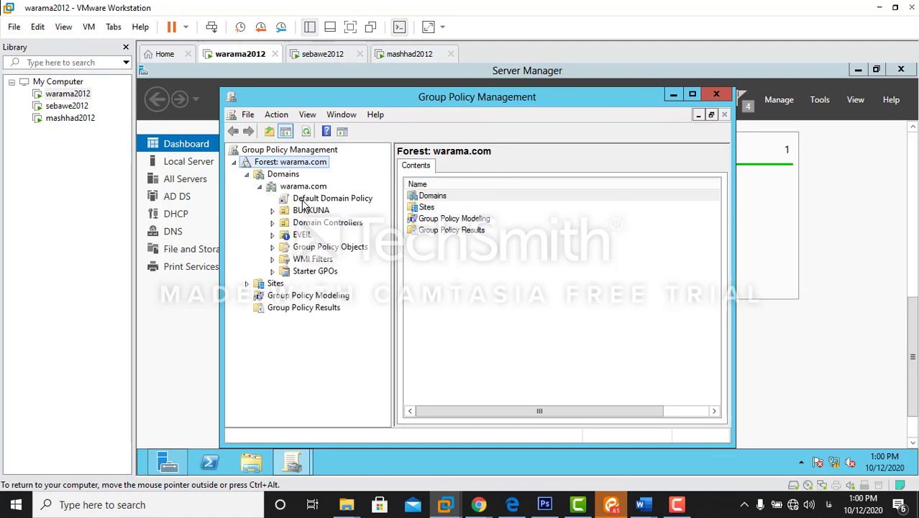
right_click(304, 204)
click(333, 208)
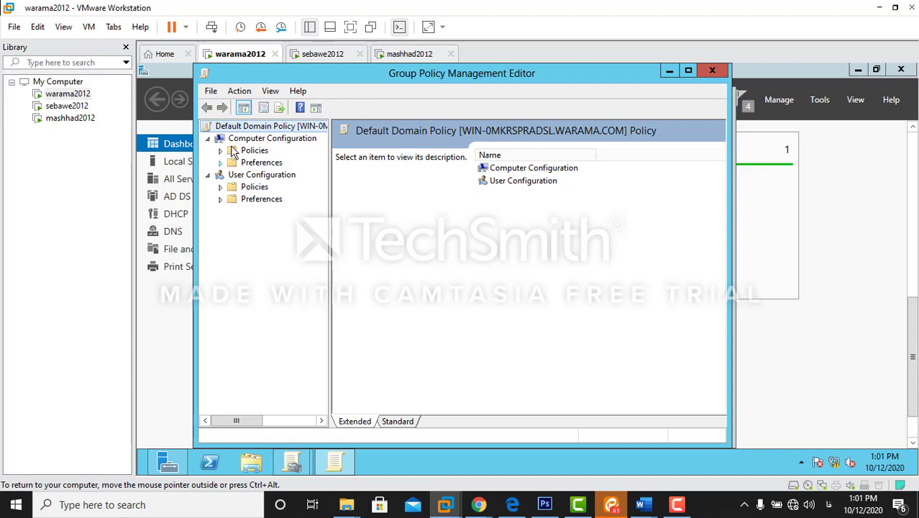
Step: Expand Policies > Windows Settings > Security Settings > Account Policies and select Account Lockout Policy
click(221, 151)
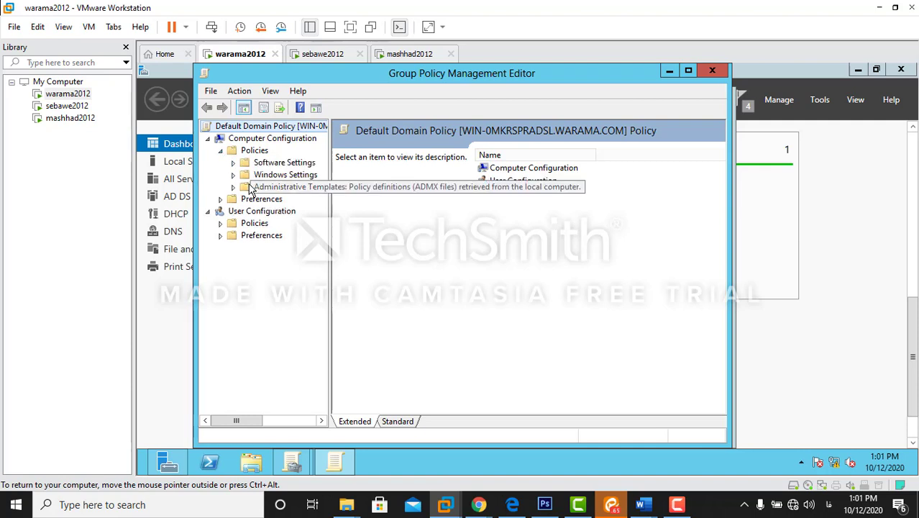
click(233, 174)
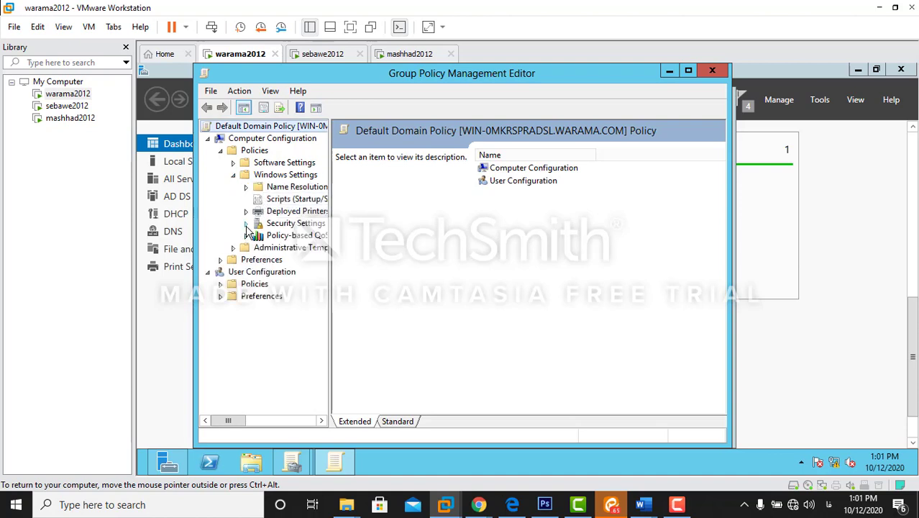
click(246, 224)
drag(329, 238, 377, 238)
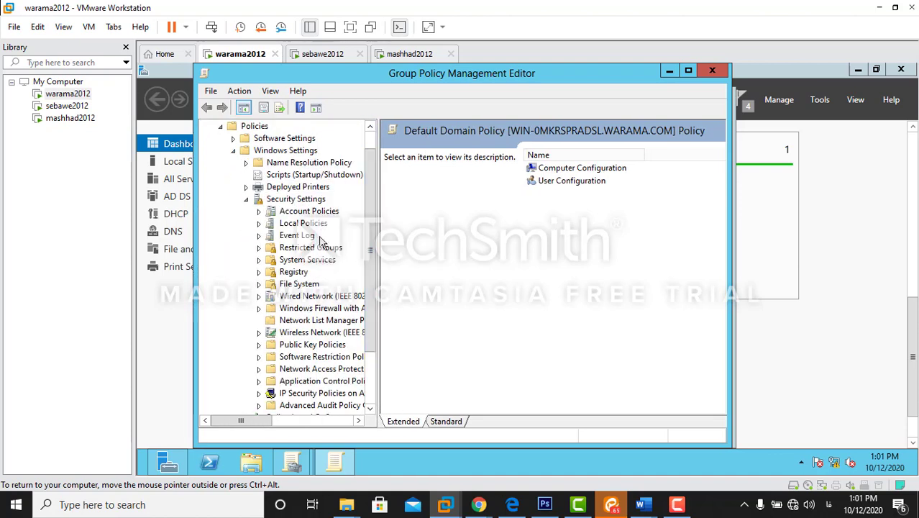
click(259, 212)
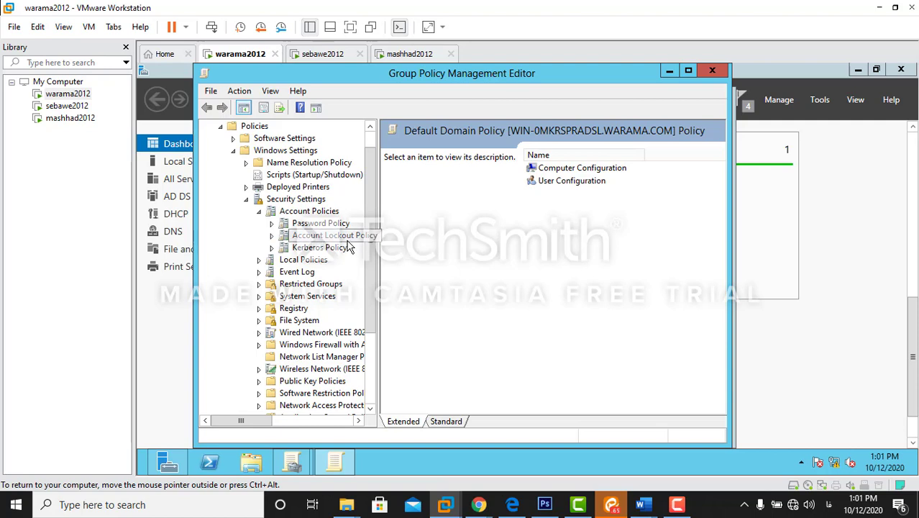
click(306, 237)
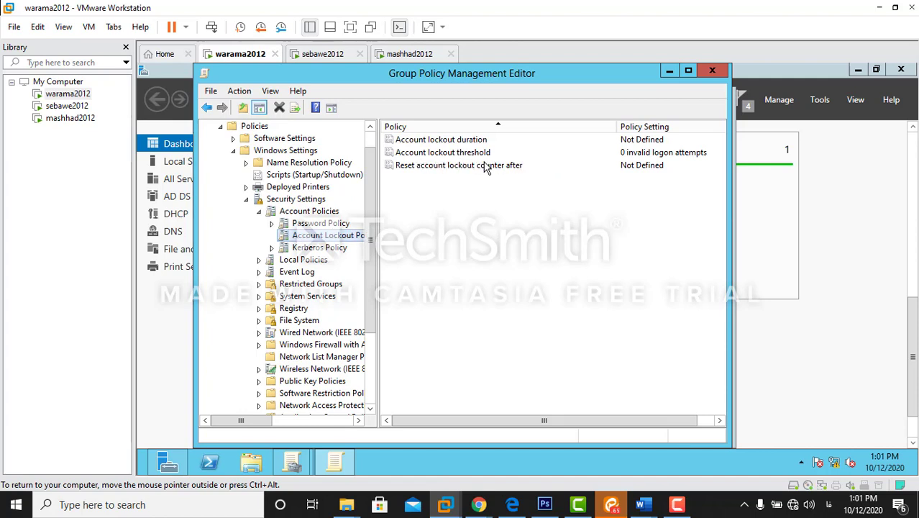
Step: Define the account lockout threshold as 3 invalid logon attempts and accept the suggested 30-minute values
double_click(434, 153)
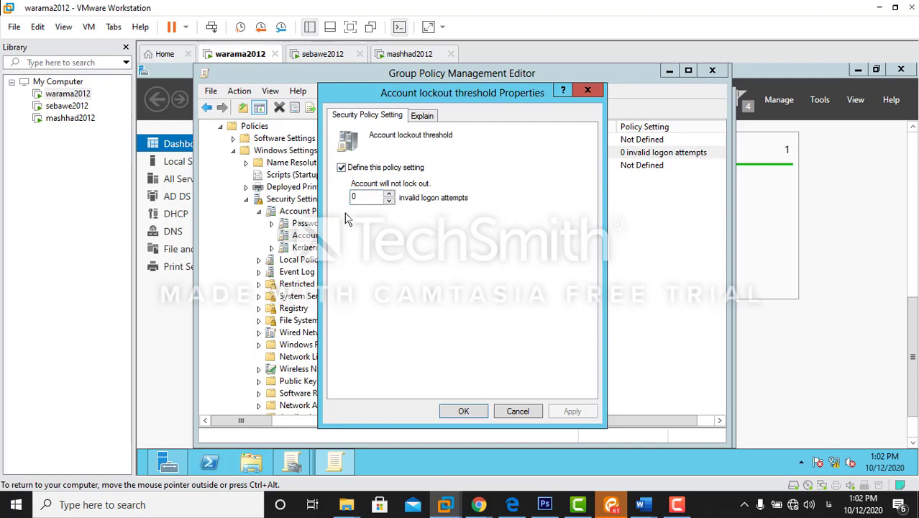
click(389, 202)
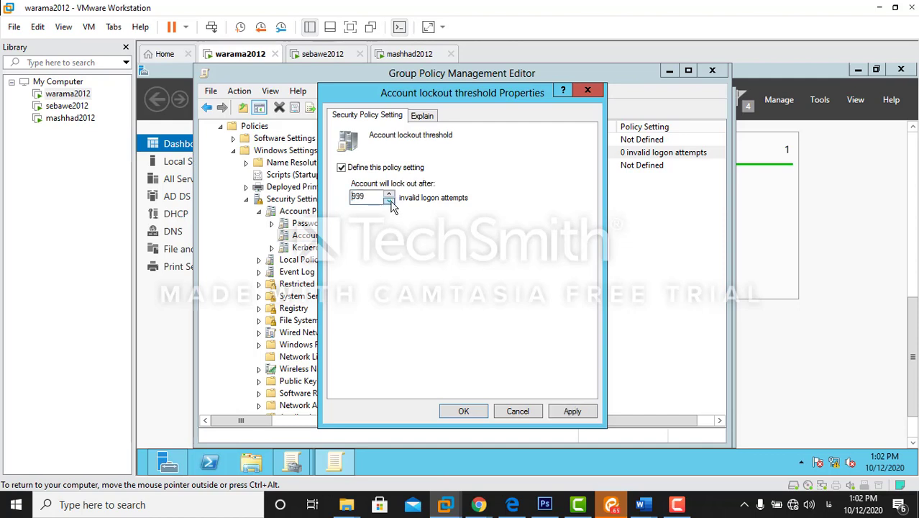
click(389, 194)
click(389, 195)
click(365, 200)
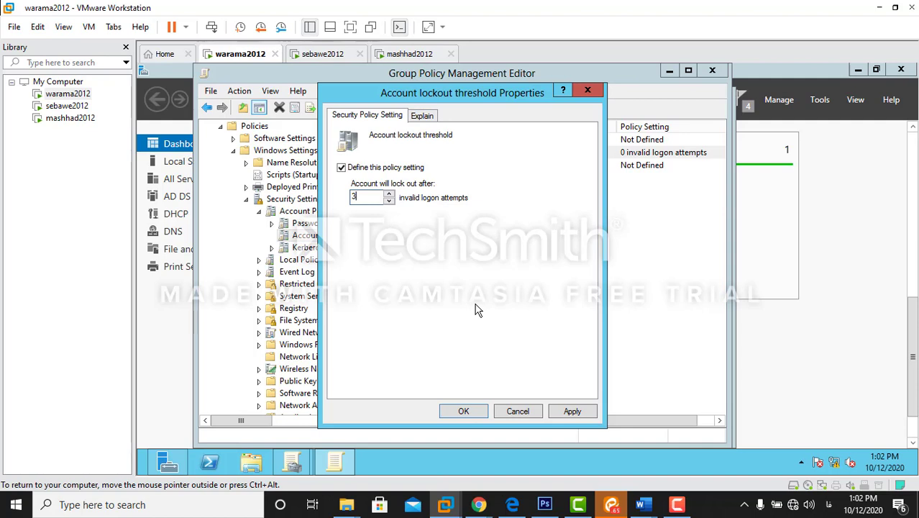
click(464, 414)
click(540, 314)
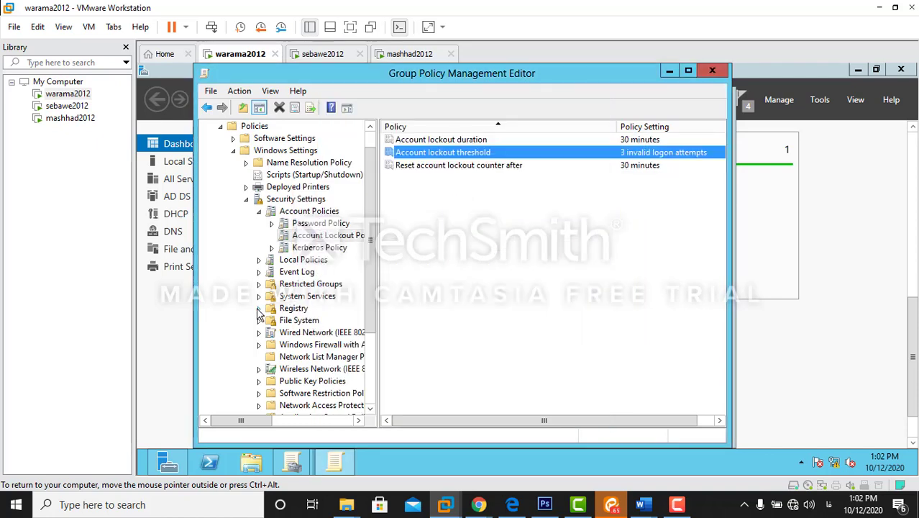
Step: Run gpupdate /force in Windows PowerShell, then close the shell once the policy update completes
click(449, 251)
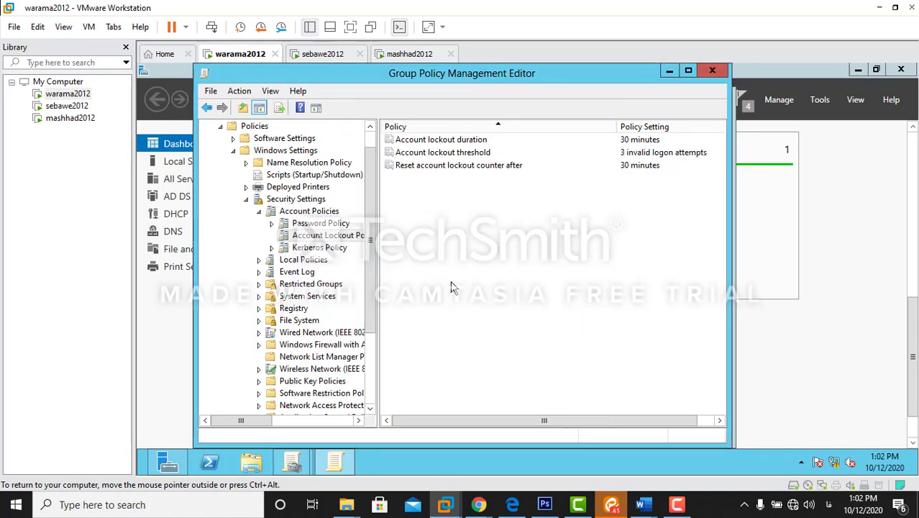
key(super)
click(348, 248)
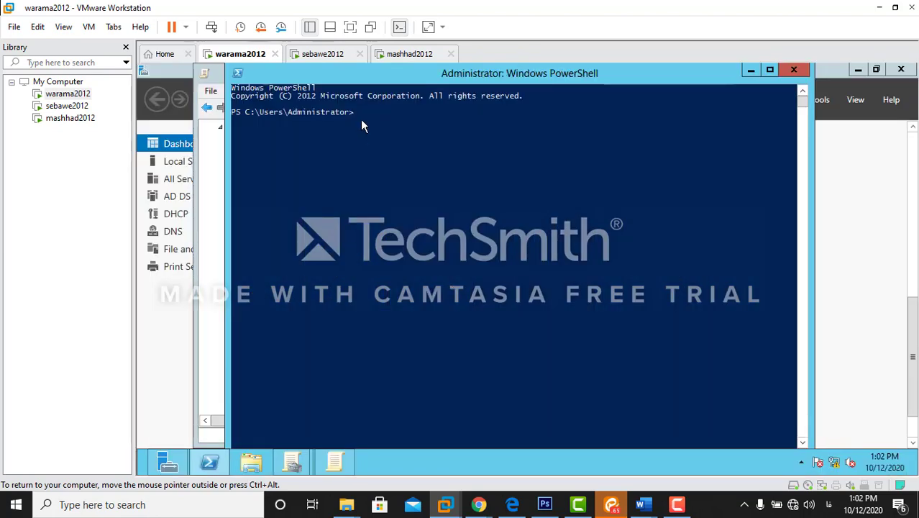
click(364, 120)
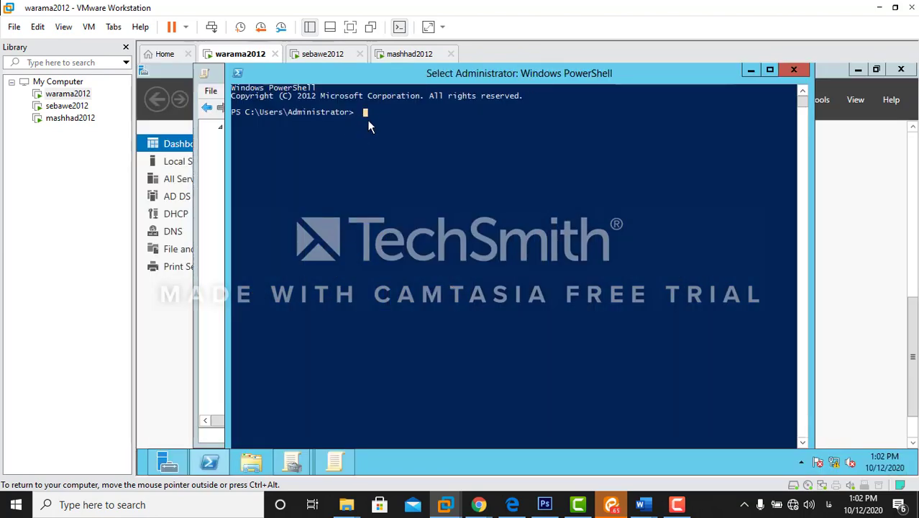
text(gpupdate )
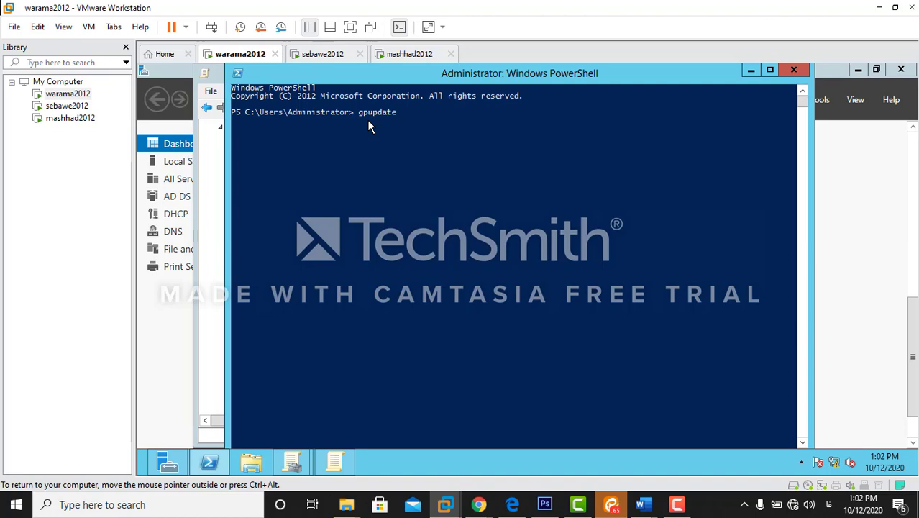
text(/force)
key(Return)
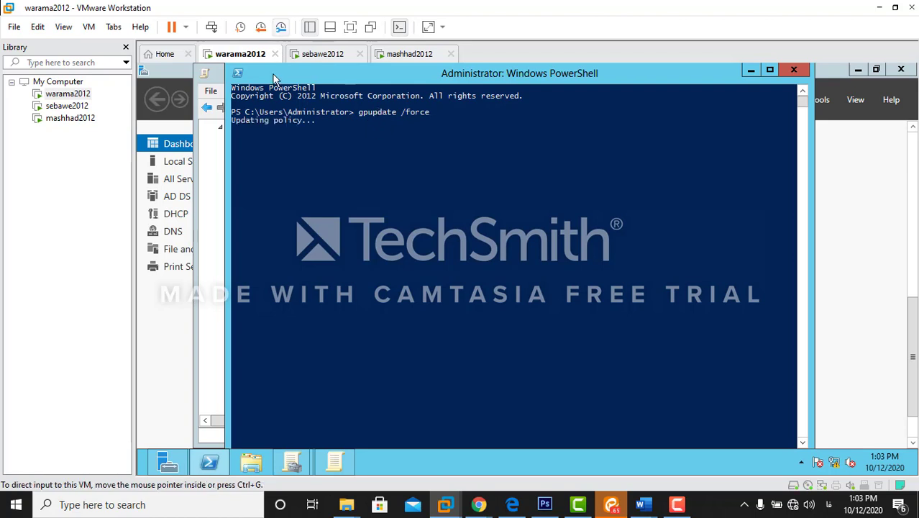
click(793, 70)
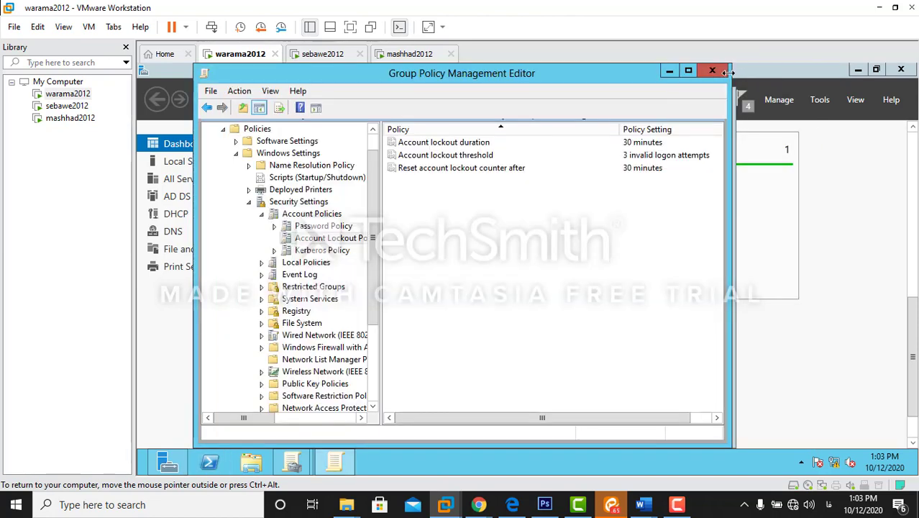
Step: Close both Group Policy windows and switch to the sebawe2012 client, dismissing the shutdown reason prompt
click(713, 71)
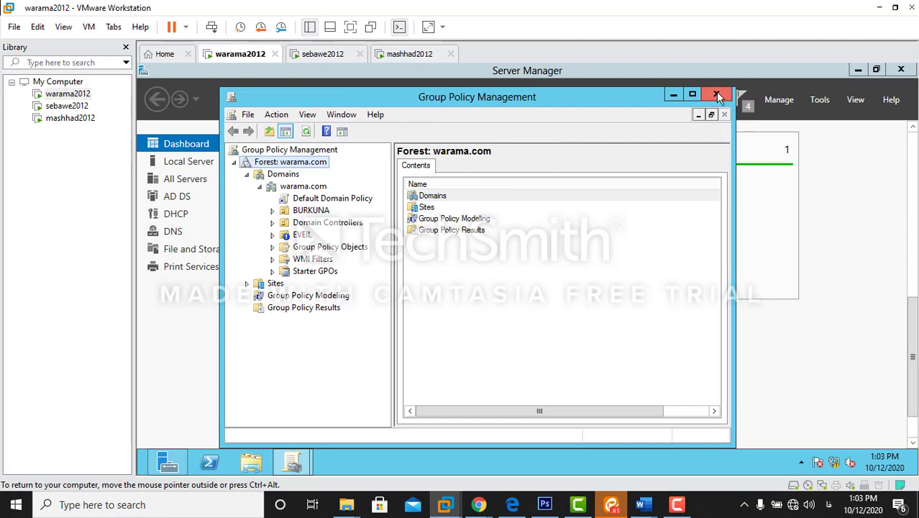
click(718, 96)
click(322, 55)
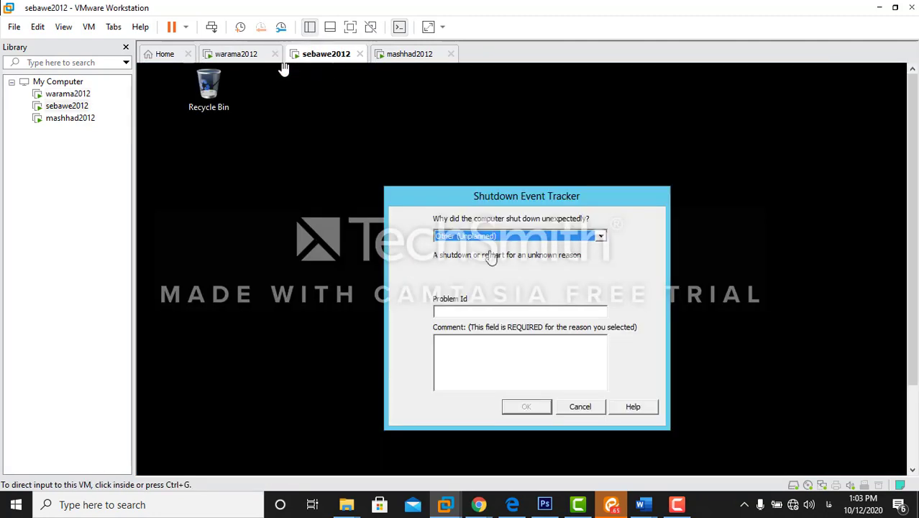
click(581, 406)
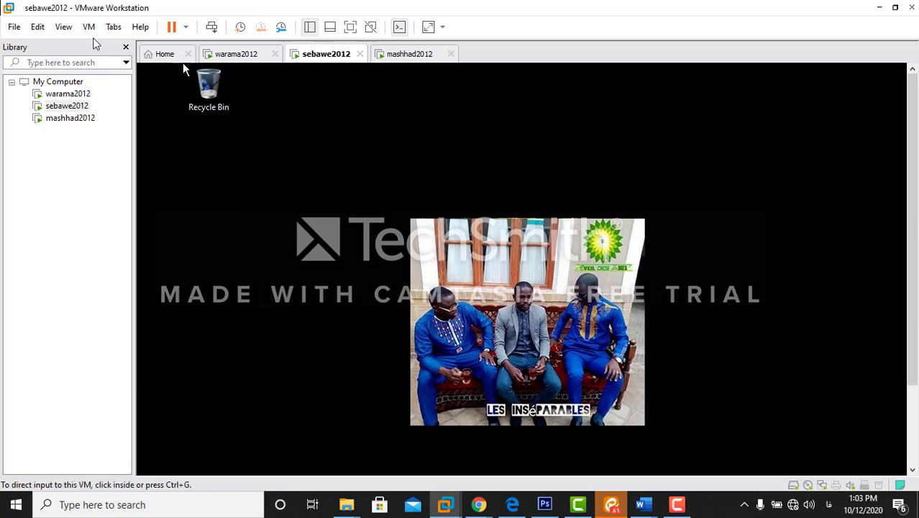
Step: Sign in to sebawe2012 as a WARAMA domain user via Ctrl+Alt+Del and Other user
click(213, 32)
click(519, 219)
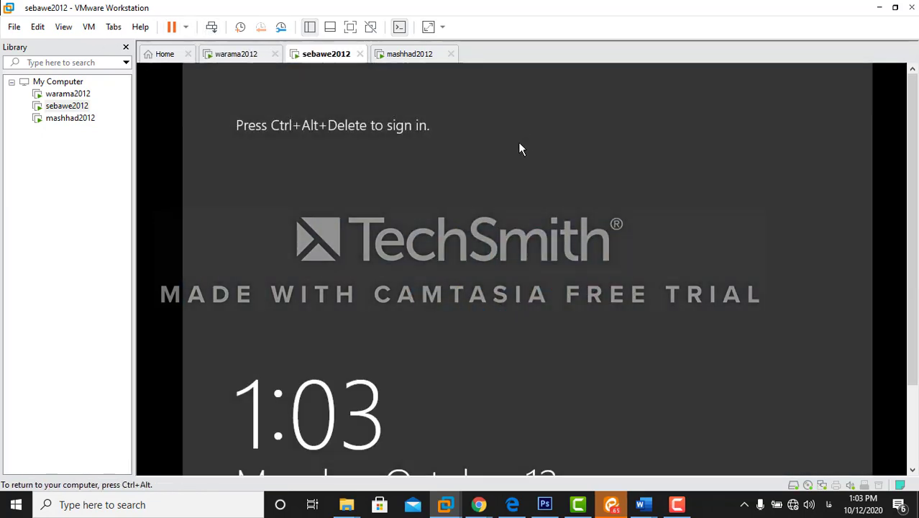
click(213, 29)
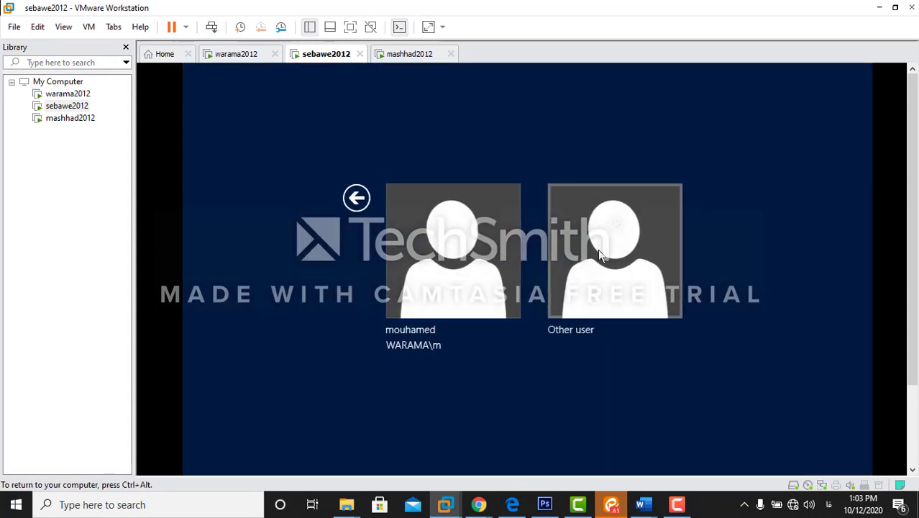
click(600, 255)
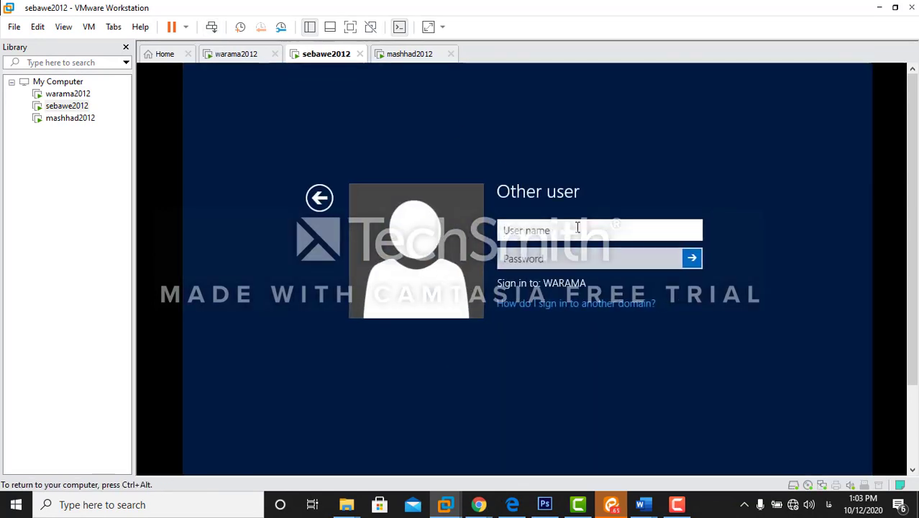
text(m)
click(565, 261)
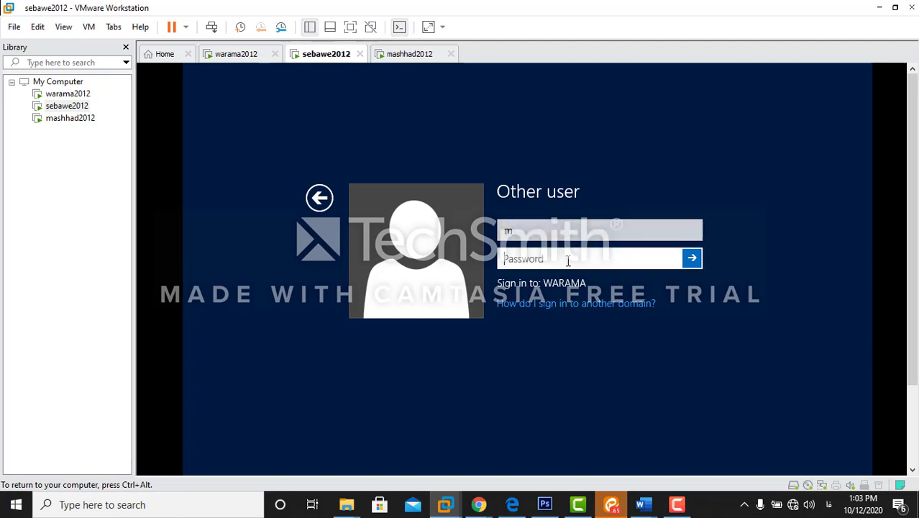
text(***)
key(Return)
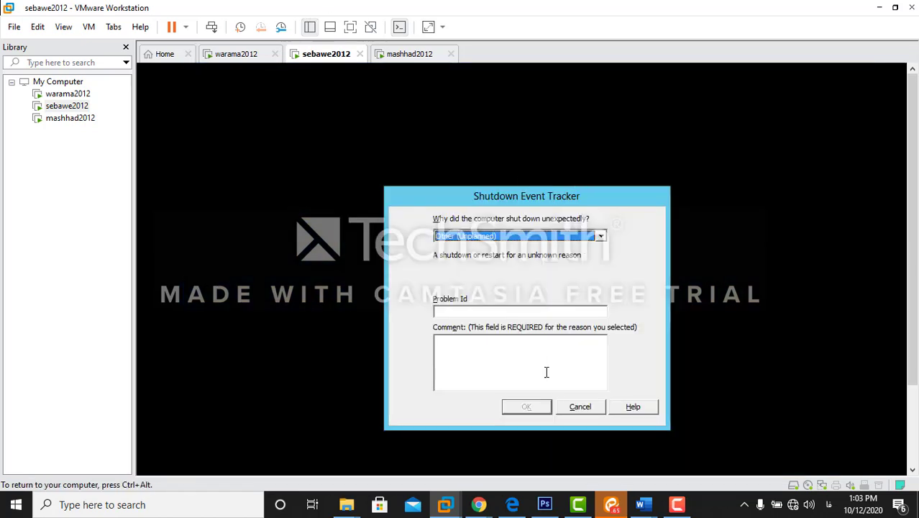
click(579, 406)
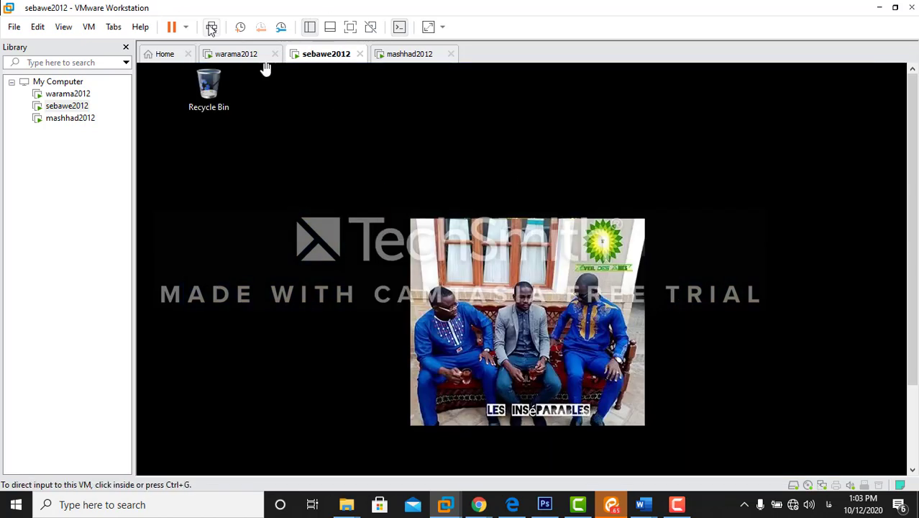
Step: Sign out, attempt an Other user sign-in with a deliberately wrong password, and dismiss the error
click(212, 26)
click(504, 257)
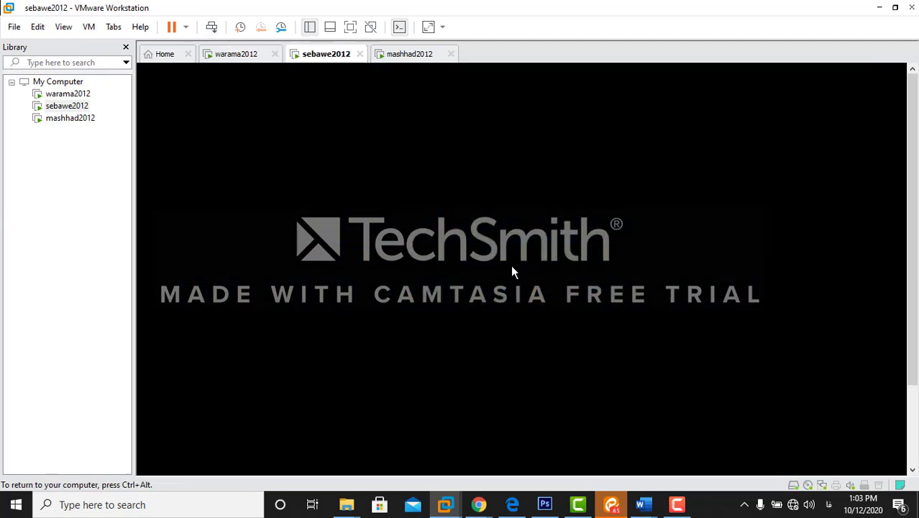
click(211, 27)
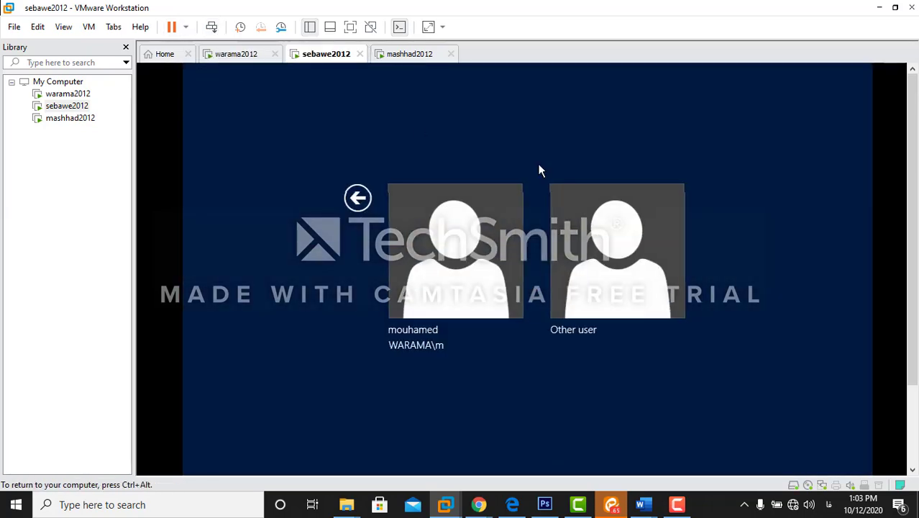
click(632, 261)
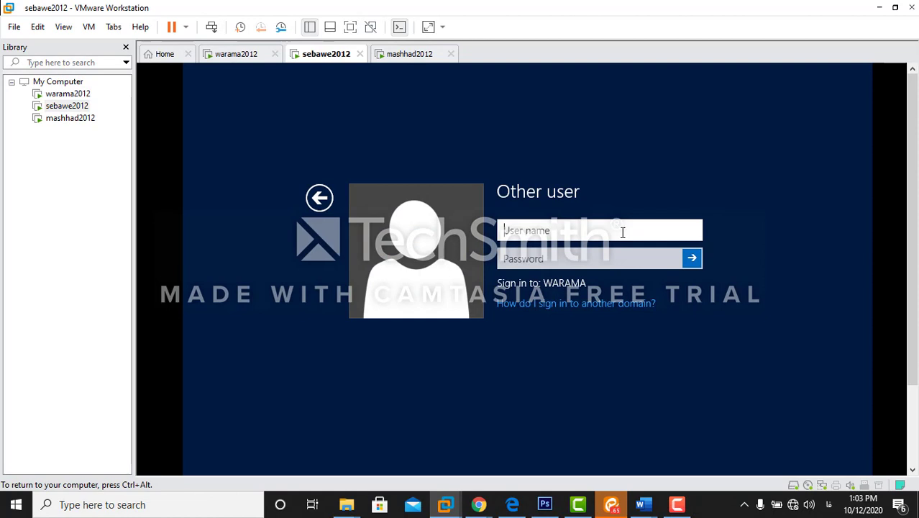
click(623, 231)
text(m)
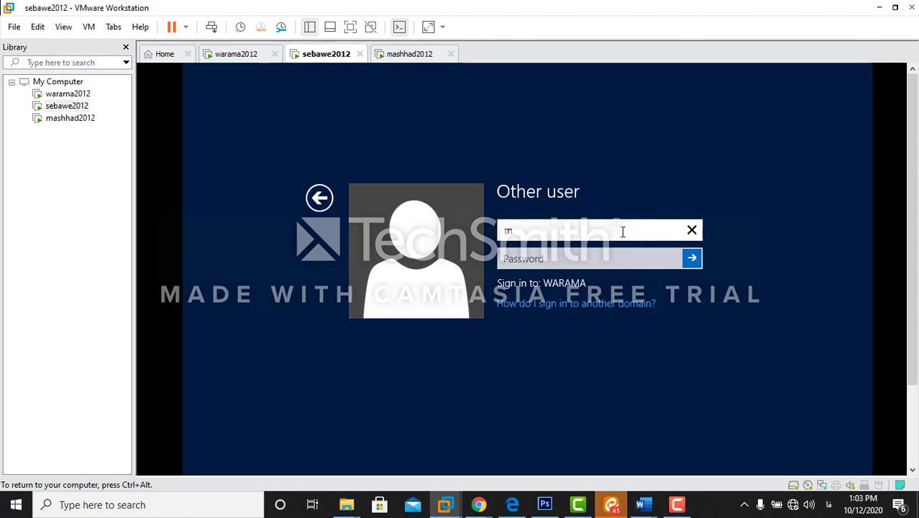
key(Tab)
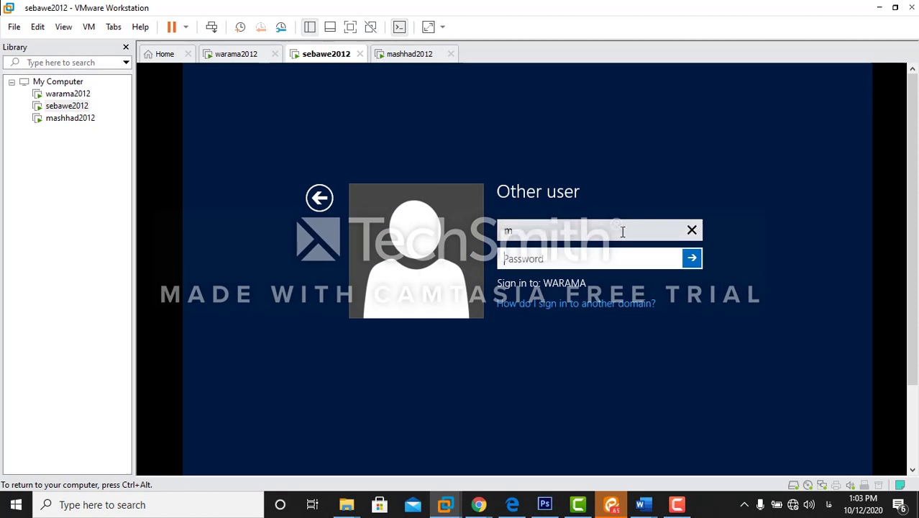
text(12345)
key(Return)
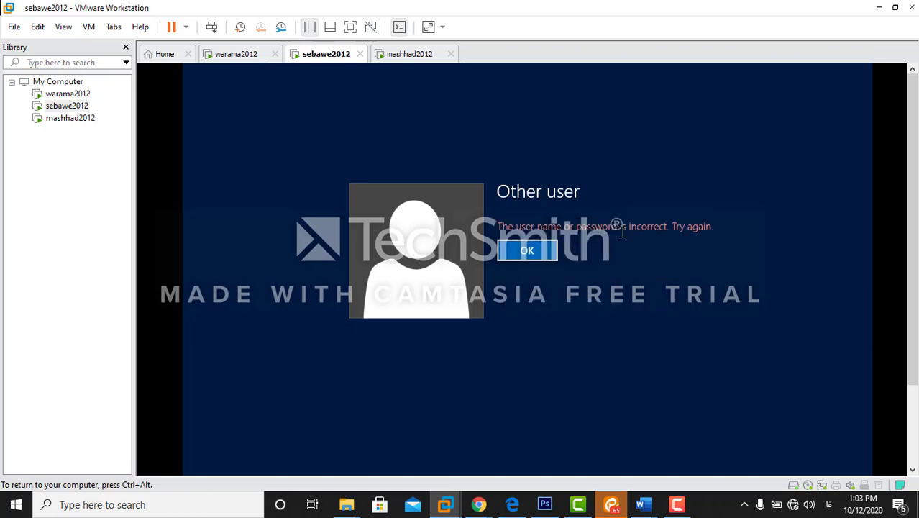
click(543, 257)
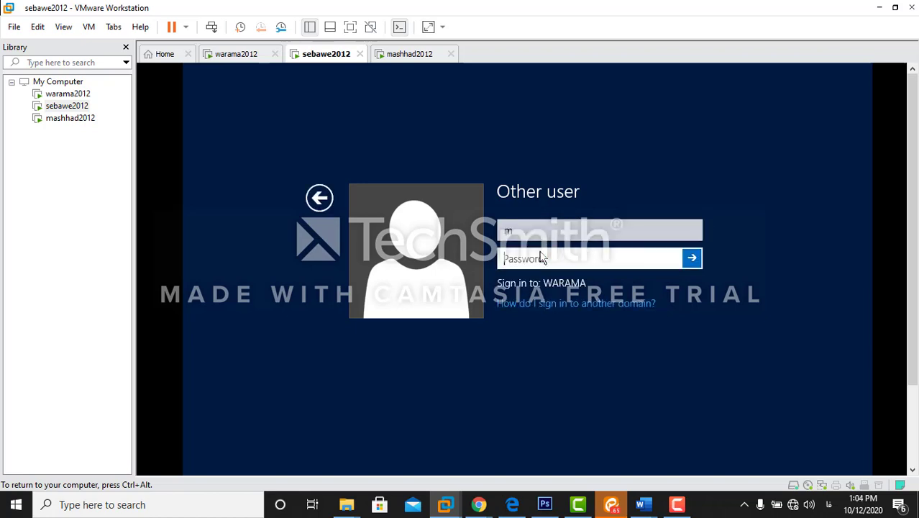
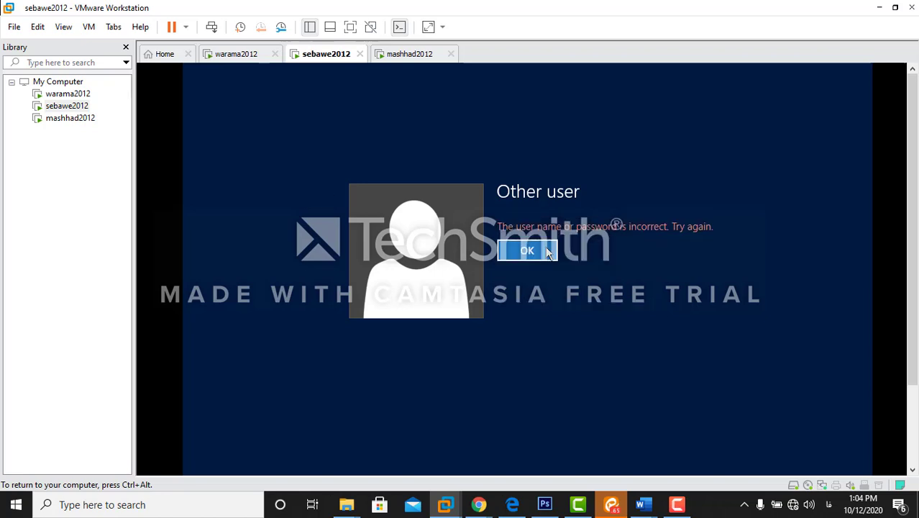
click(541, 251)
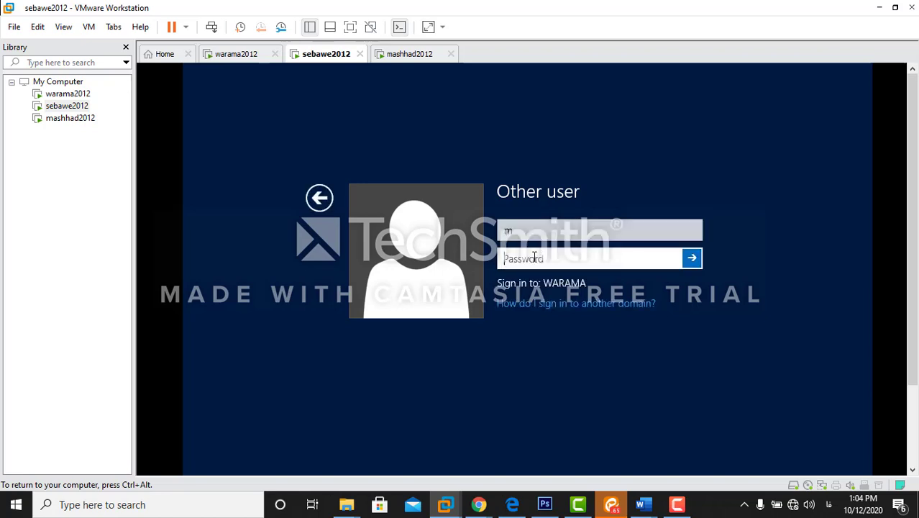
text(12345)
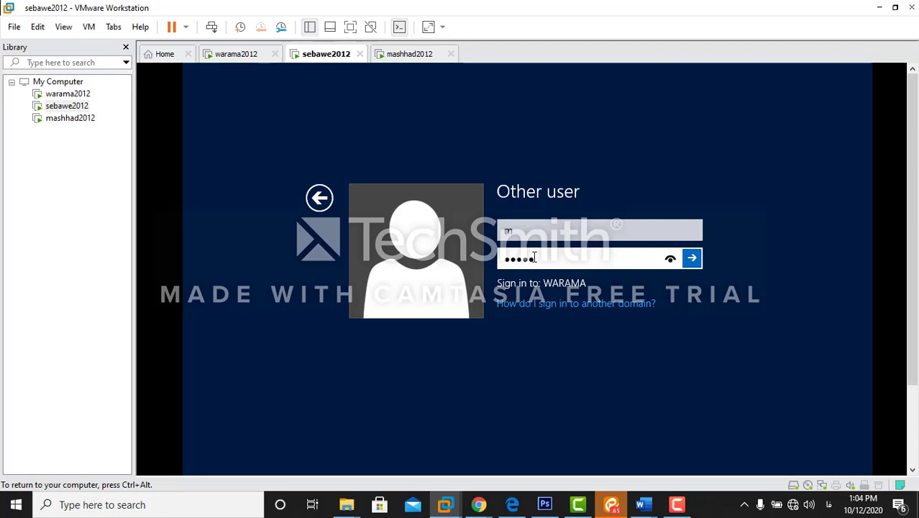
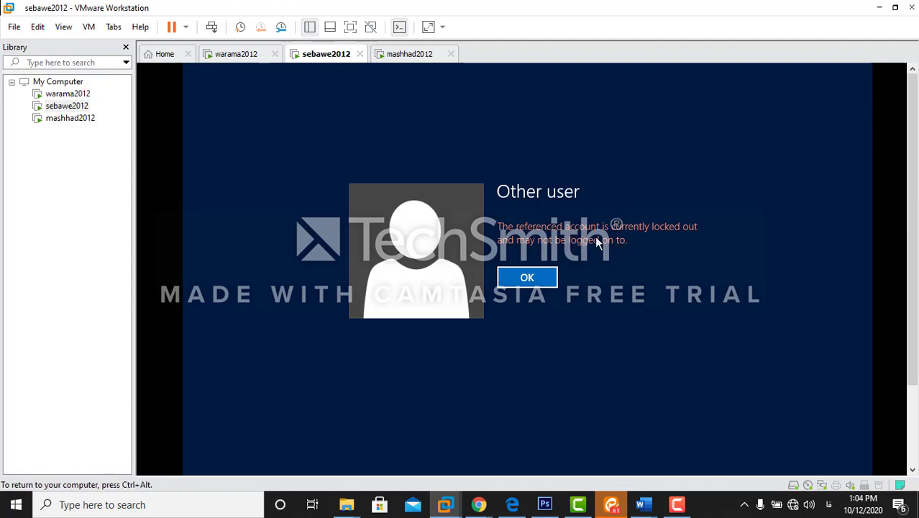
Step: Switch to the warama2012 server virtual machine to show its Server Manager dashboard
click(237, 54)
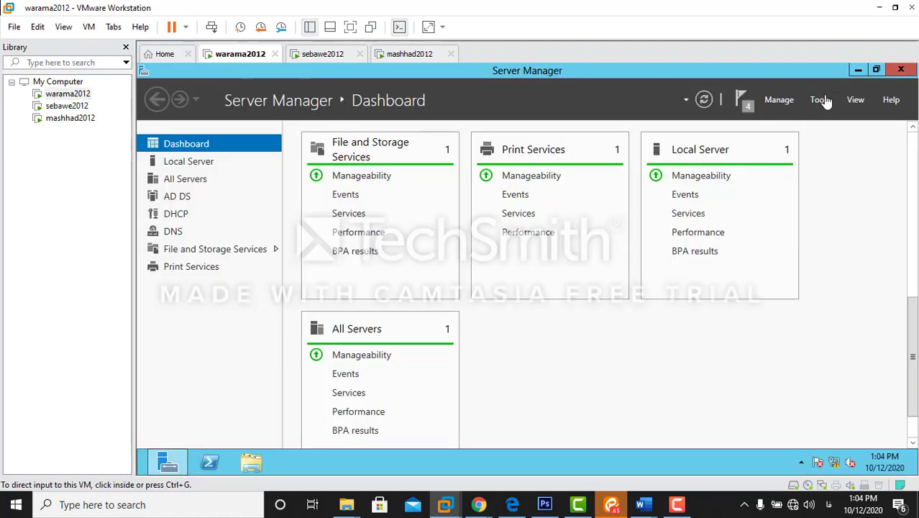
Step: Launch Active Directory Users and Computers from Server Manager Tools and select the locked-out user in Users
click(820, 100)
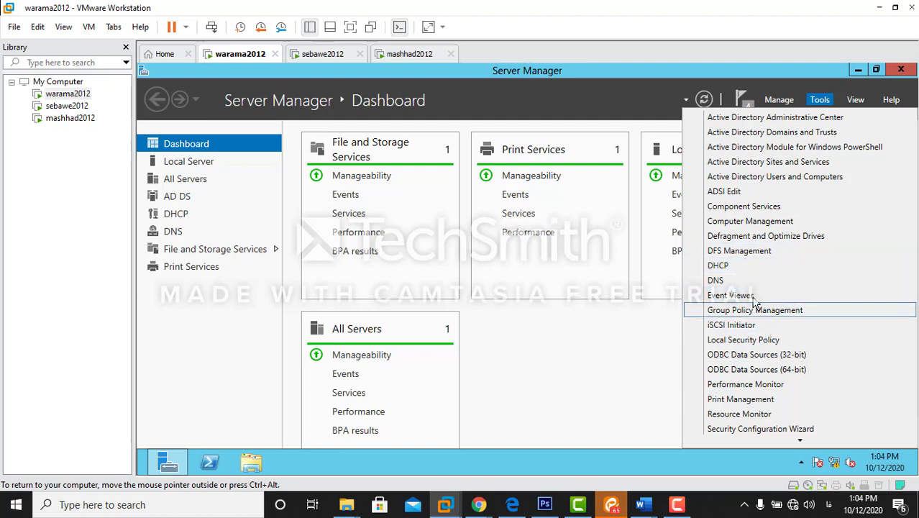
click(750, 179)
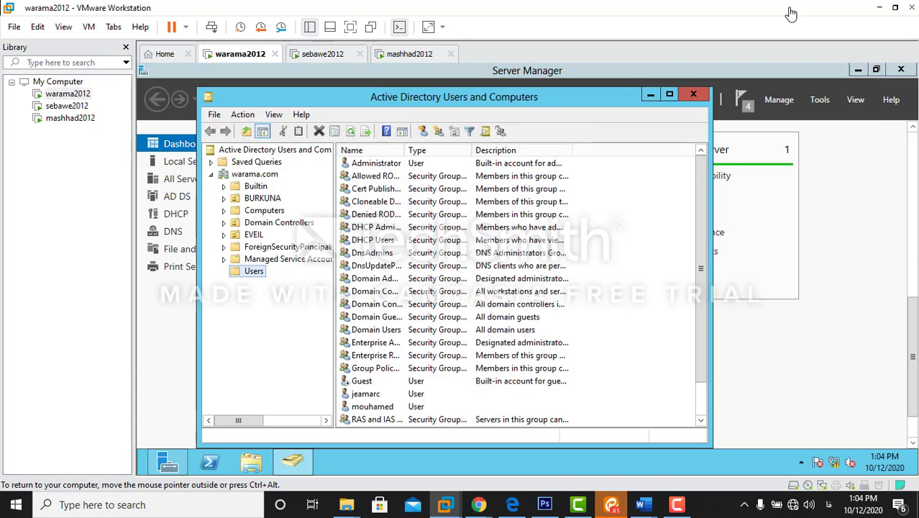
click(373, 408)
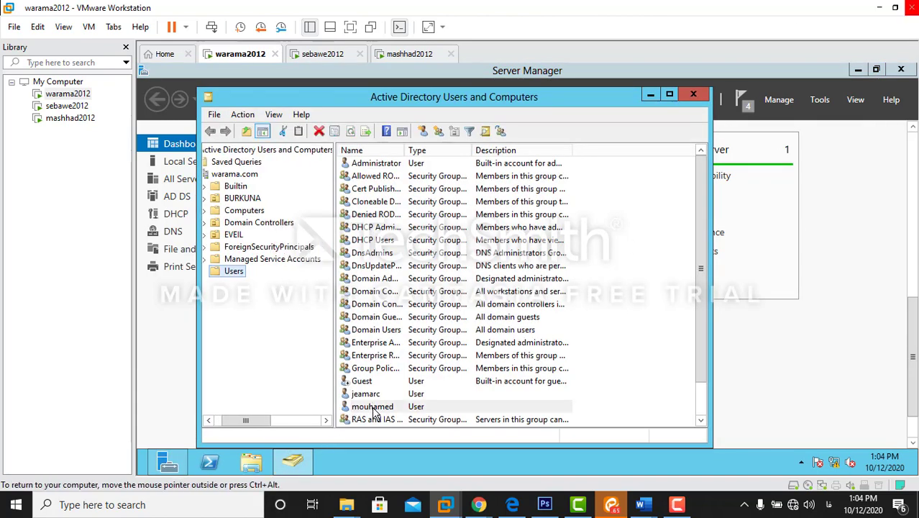
Step: Tick Unlock account in the user's Account properties, apply it, and close the properties and ADUC windows
right_click(374, 412)
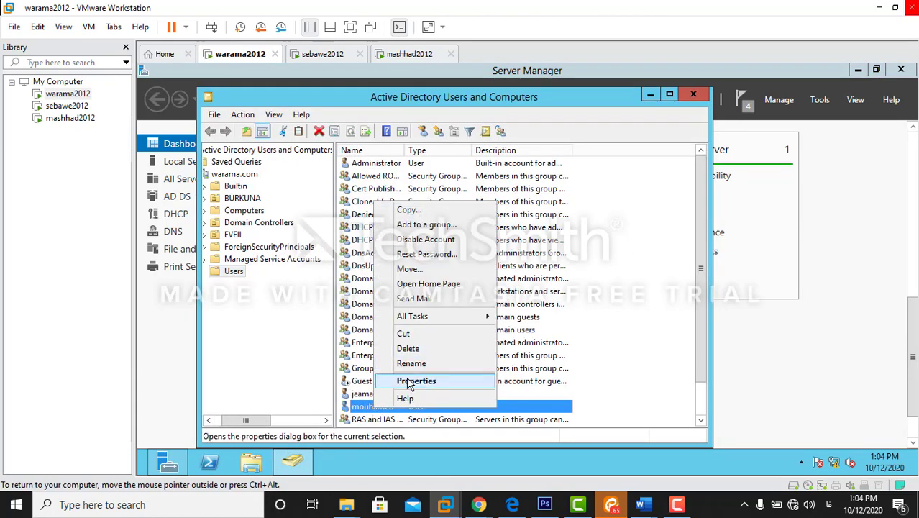
click(416, 381)
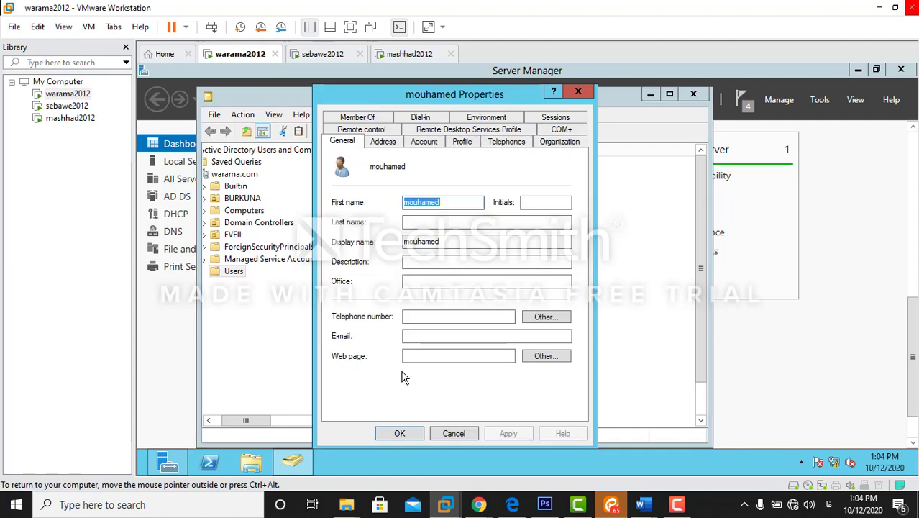
click(425, 142)
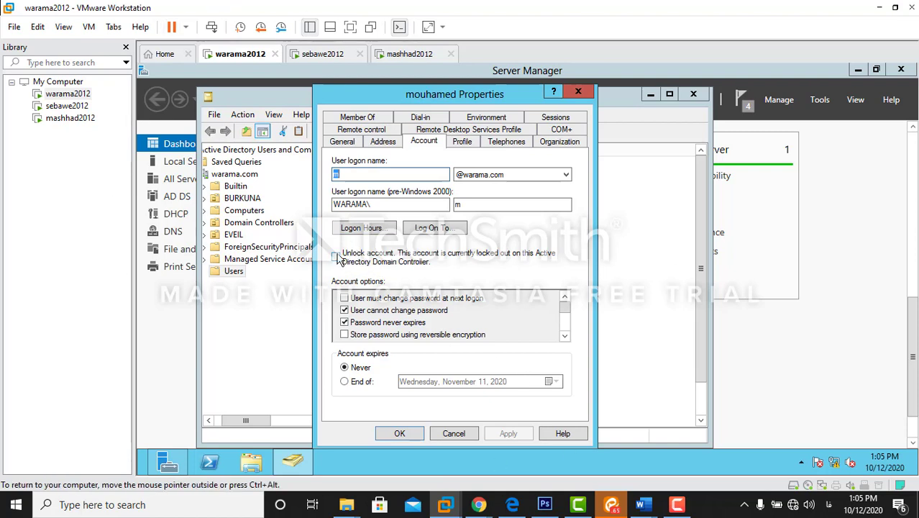
click(344, 264)
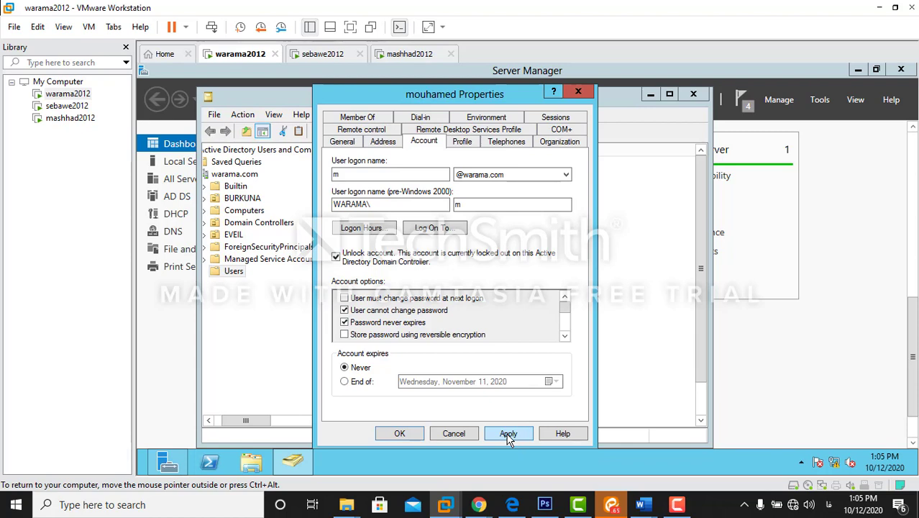
click(508, 434)
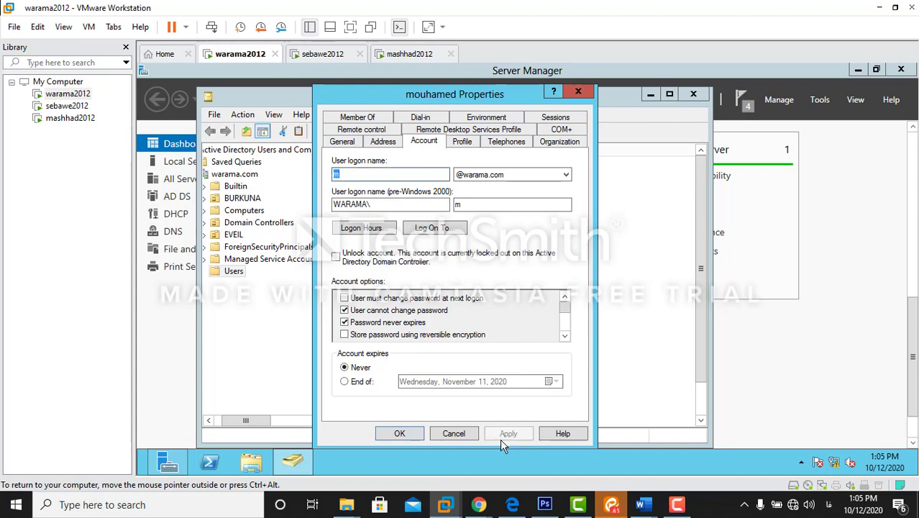
click(576, 93)
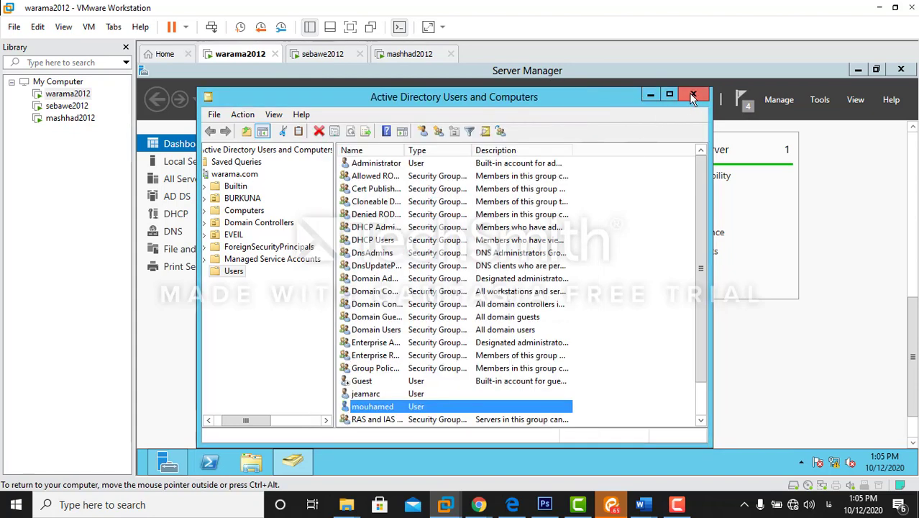
click(691, 95)
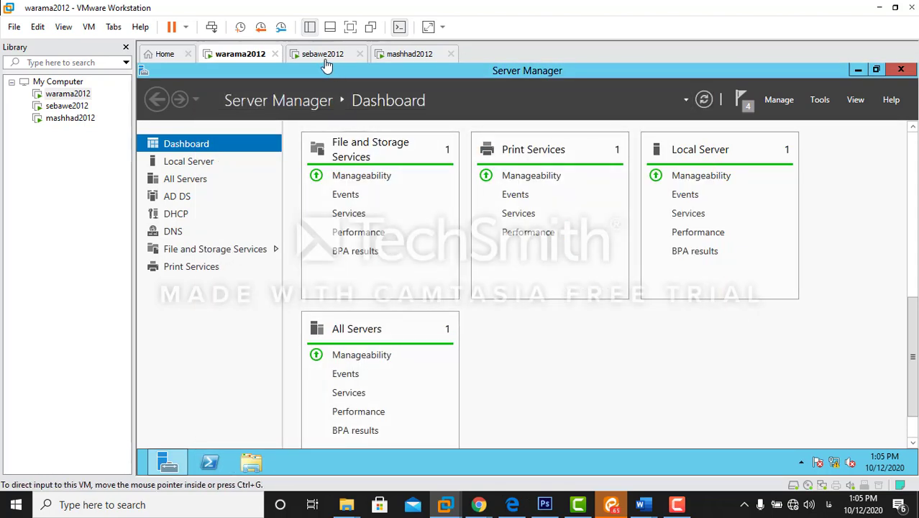
Step: On sebawe2012, dismiss the lockout message and sign in with the account password to reach the desktop
click(324, 58)
click(528, 279)
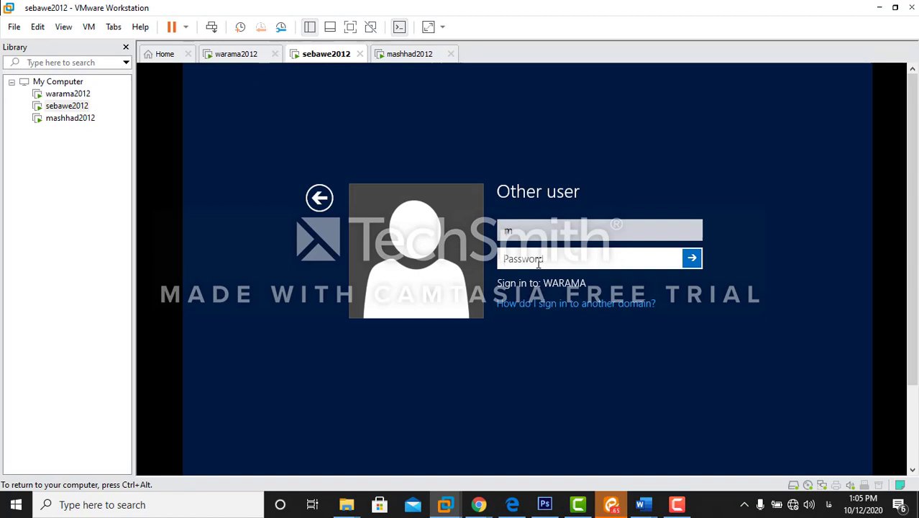
text(P)
key(Return)
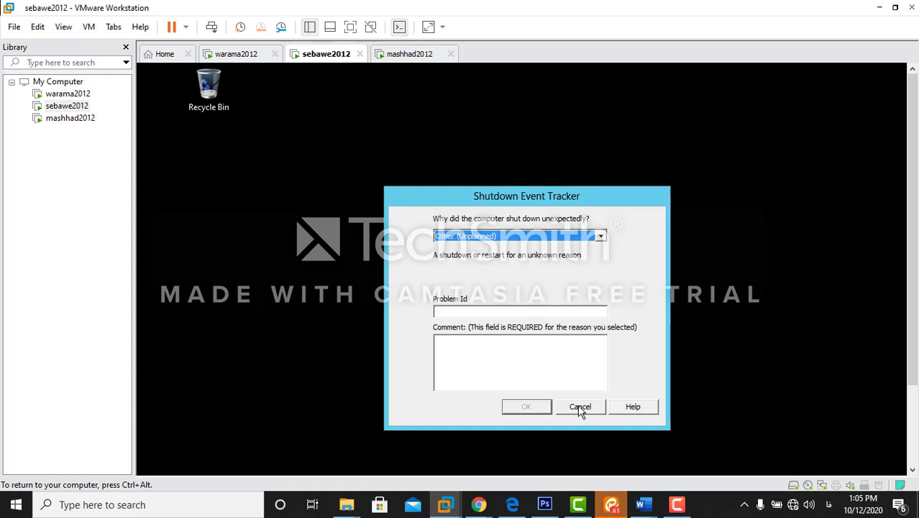
click(676, 504)
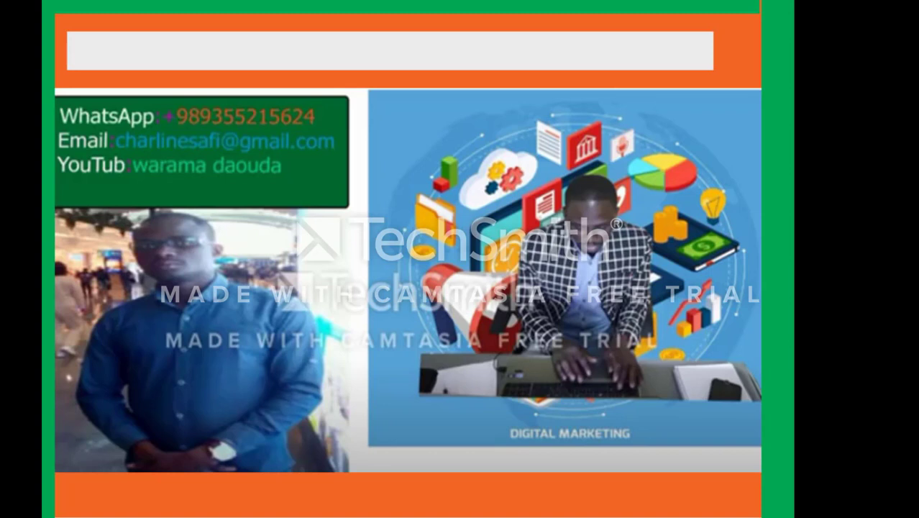